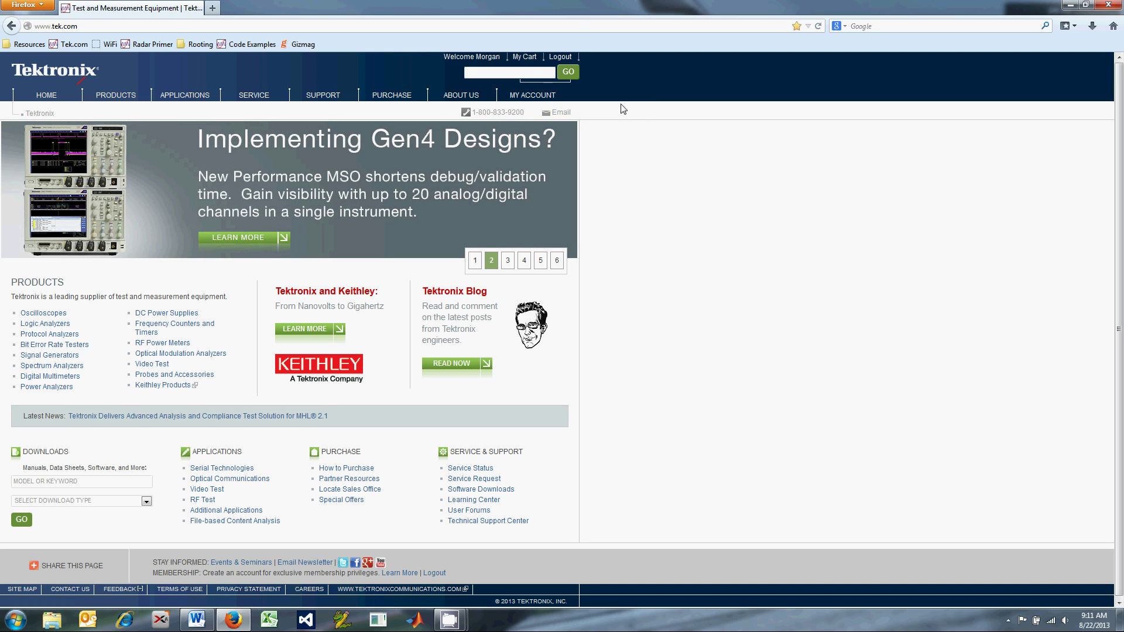
Search tek.com for 'tektronix toolbars for microsoft office' and open the V4.0.0 result
{"action": "type", "text": "tektronix tool"}
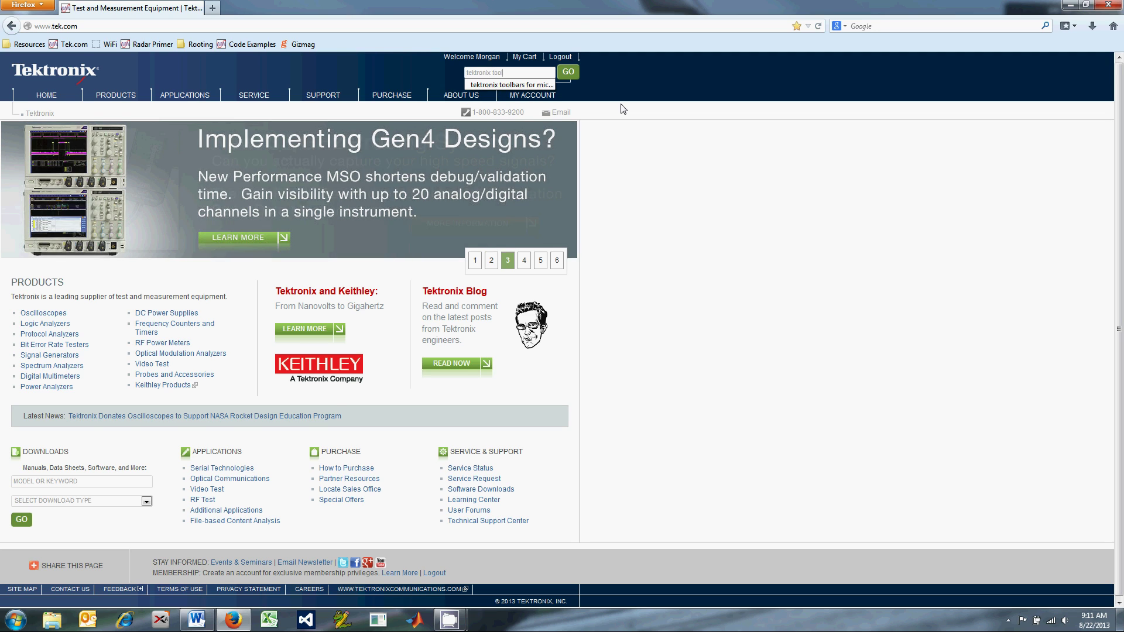
{"action": "type", "text": "bars for microsoft office"}
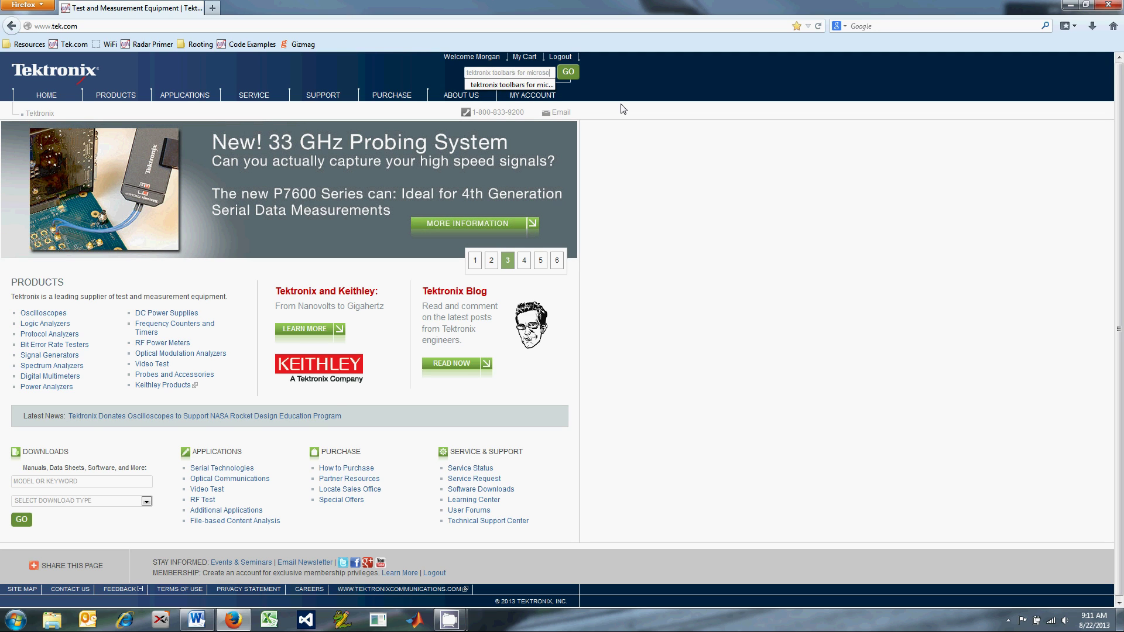
{"action": "left_click", "coordinate": [573, 72]}
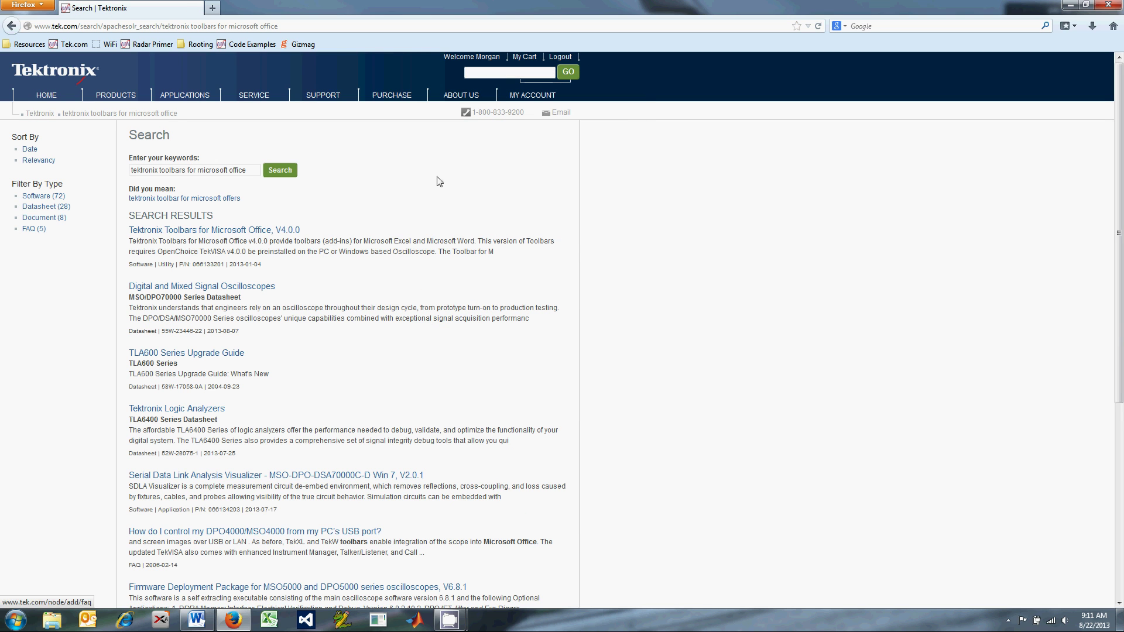
{"action": "left_click", "coordinate": [287, 230]}
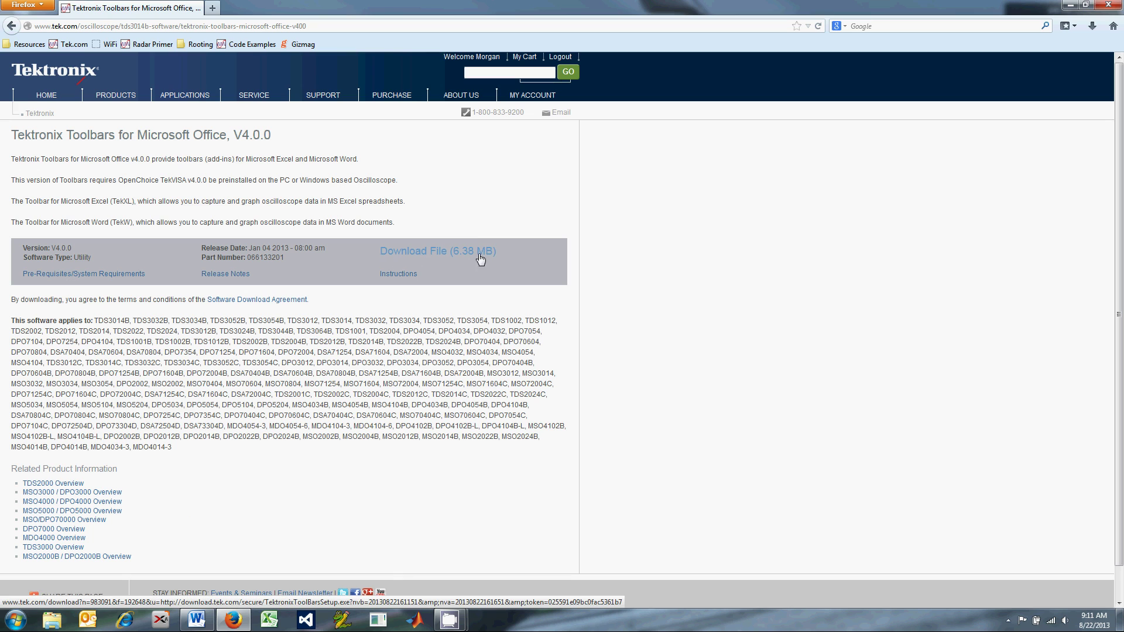
Download and save TektronixToolBarsSetup.exe, then minimize Firefox and bring up Windows Explorer
{"action": "left_click", "coordinate": [442, 253]}
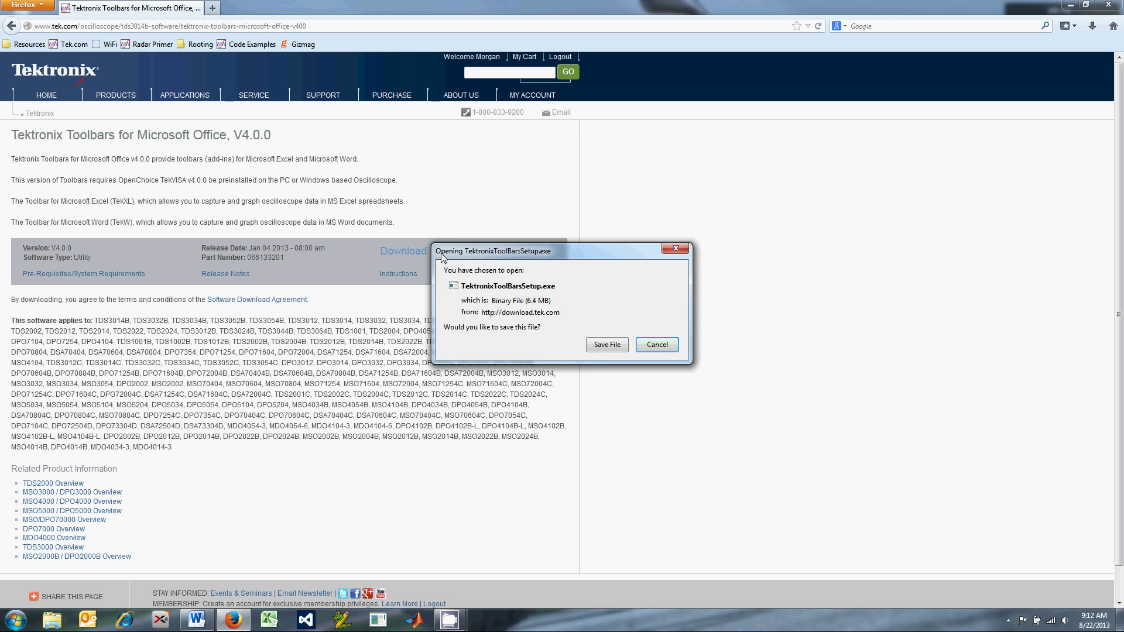
{"action": "left_click", "coordinate": [597, 347]}
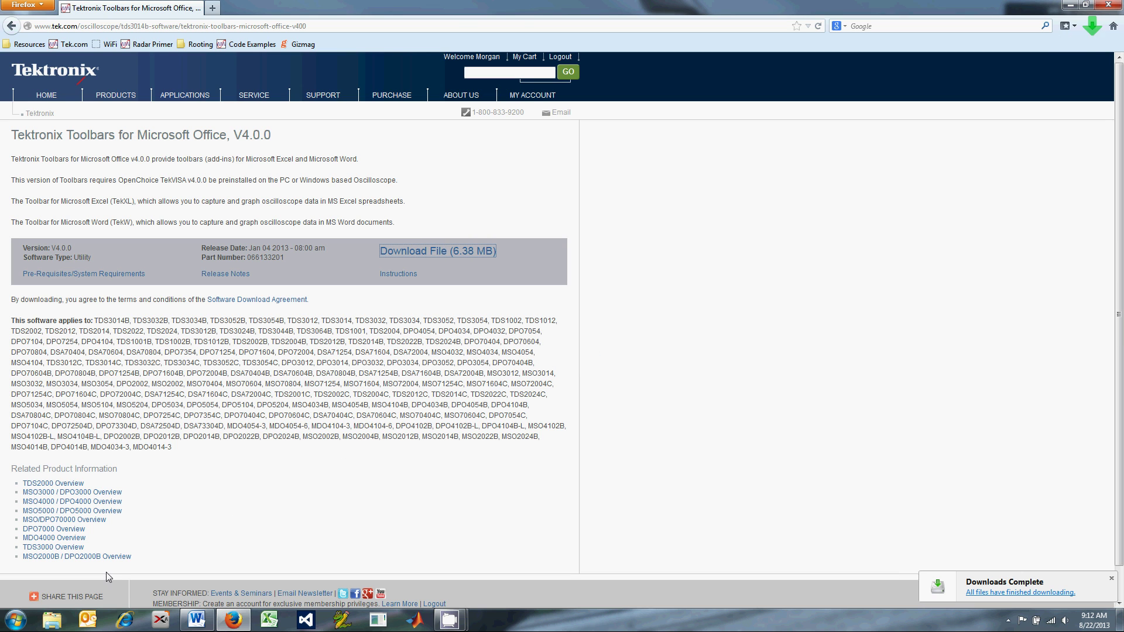
{"action": "left_click", "coordinate": [233, 620]}
{"action": "left_click", "coordinate": [51, 619]}
Run TektronixToolBarsSetup.exe from Downloads, approving and continuing its setup, then close Explorer
{"action": "left_click", "coordinate": [211, 127]}
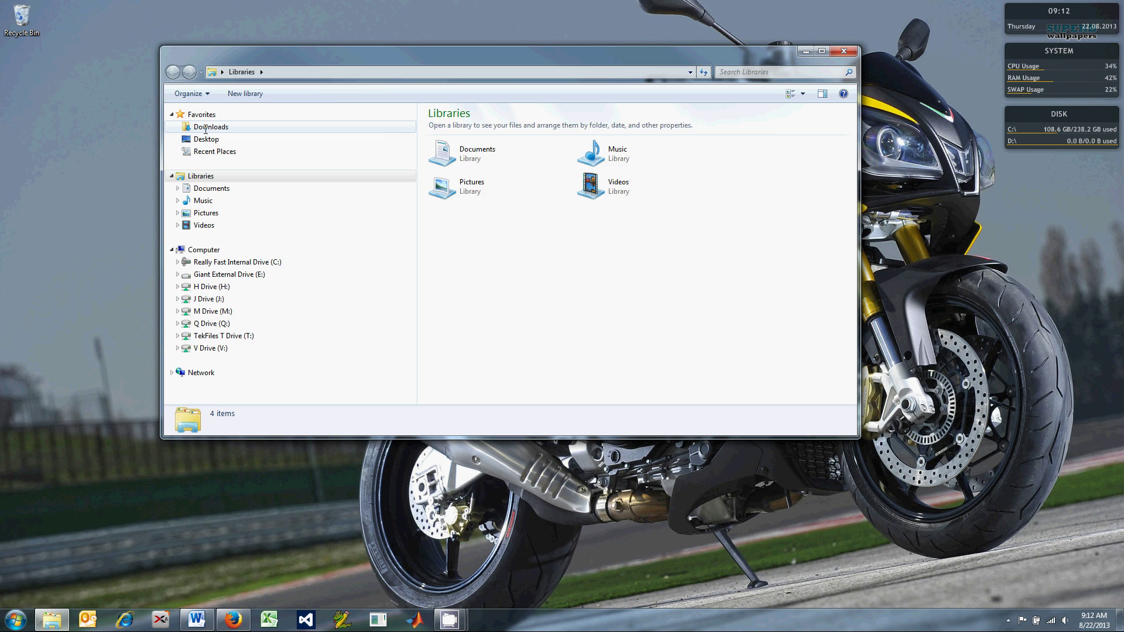
{"action": "double_click", "coordinate": [449, 126]}
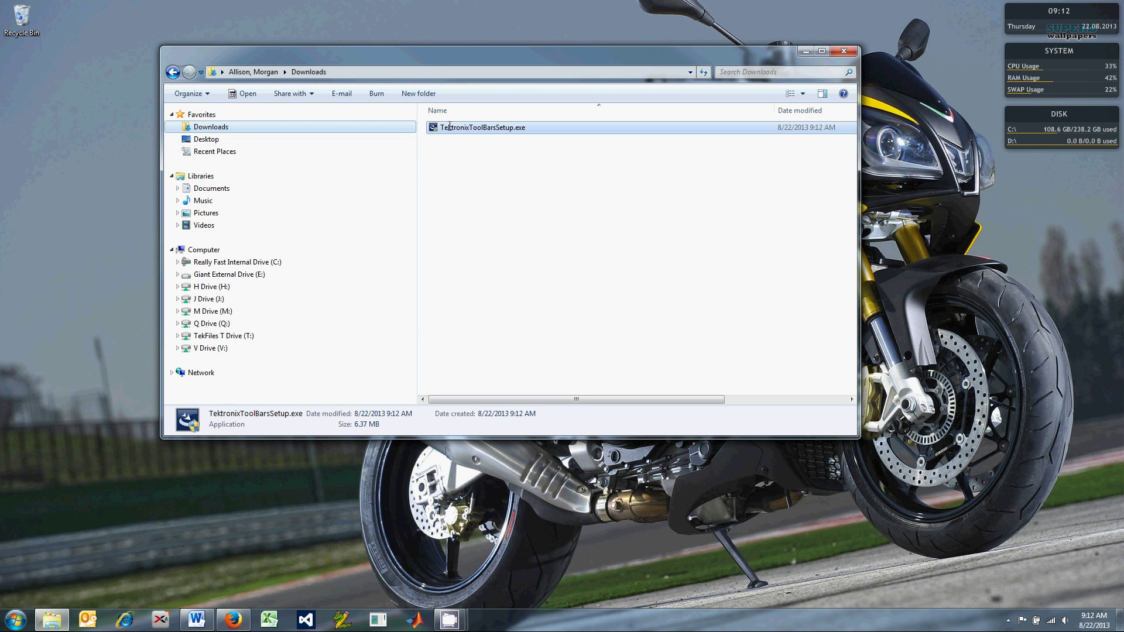
{"action": "left_click", "coordinate": [609, 274]}
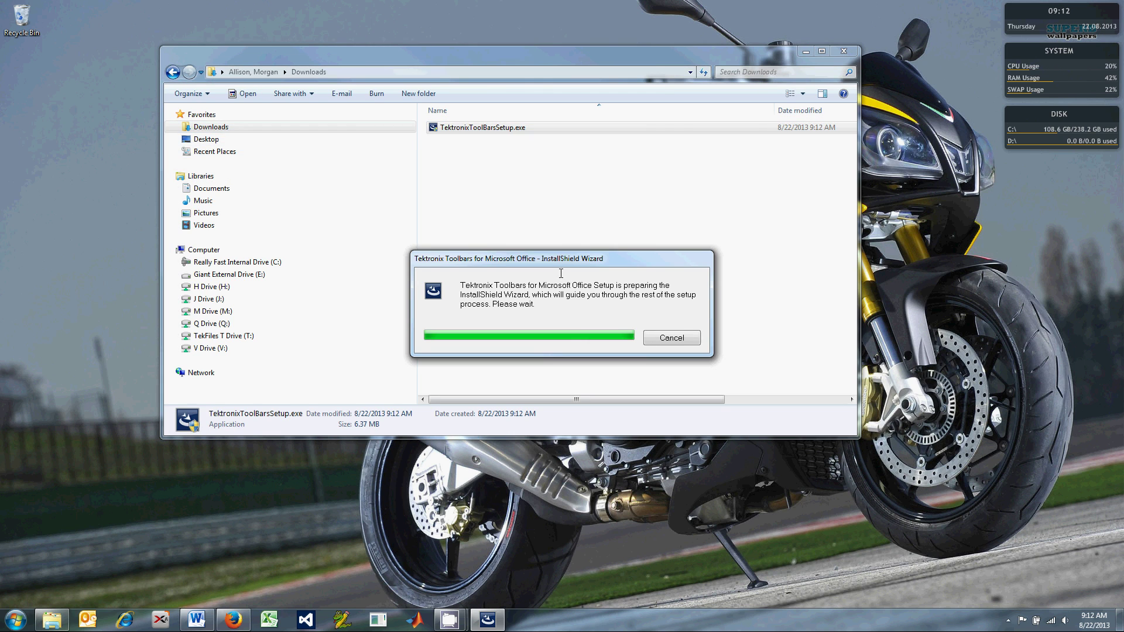
{"action": "left_click", "coordinate": [624, 410]}
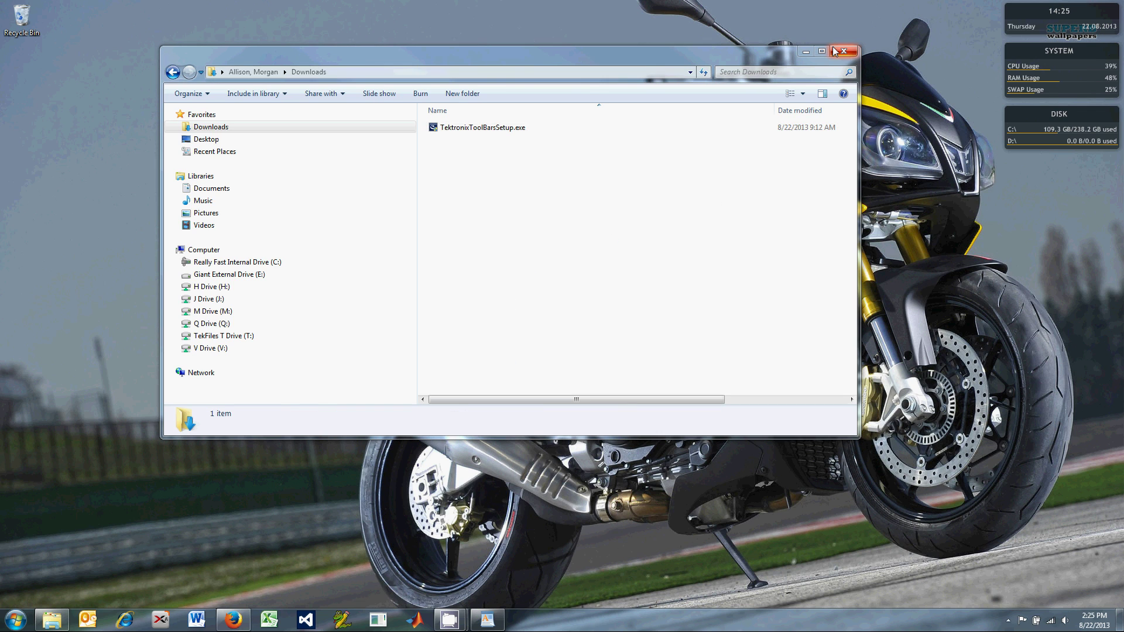
{"action": "left_click", "coordinate": [841, 51]}
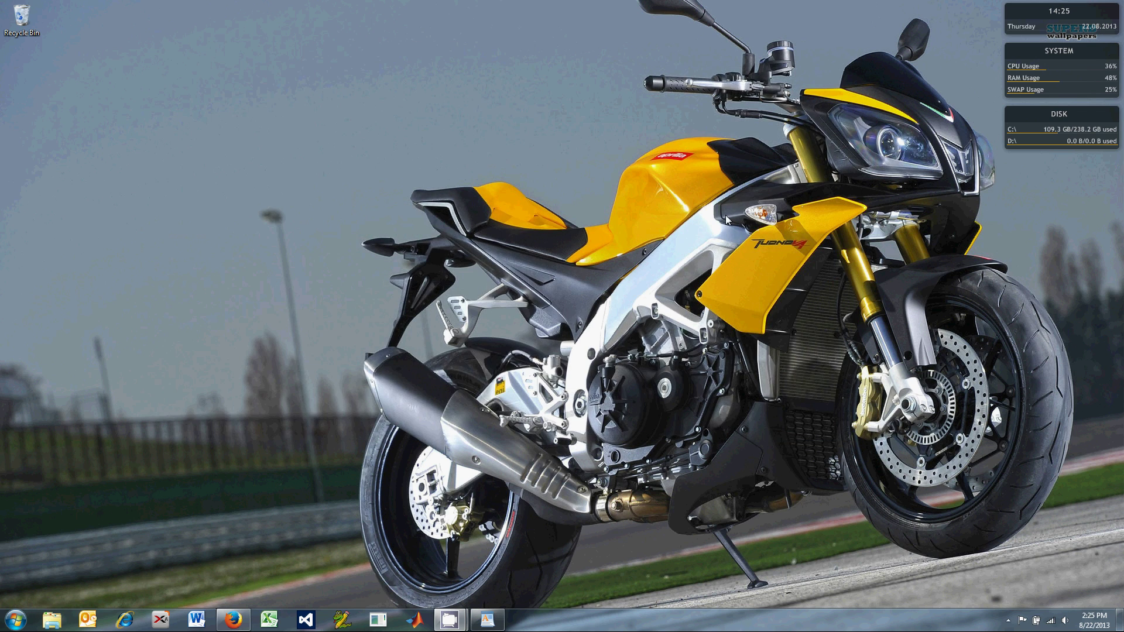
Launch Word with a blank document and load TekWToolbar.Dot through Options > Add-Ins > Word Add-ins
{"action": "left_click", "coordinate": [183, 624]}
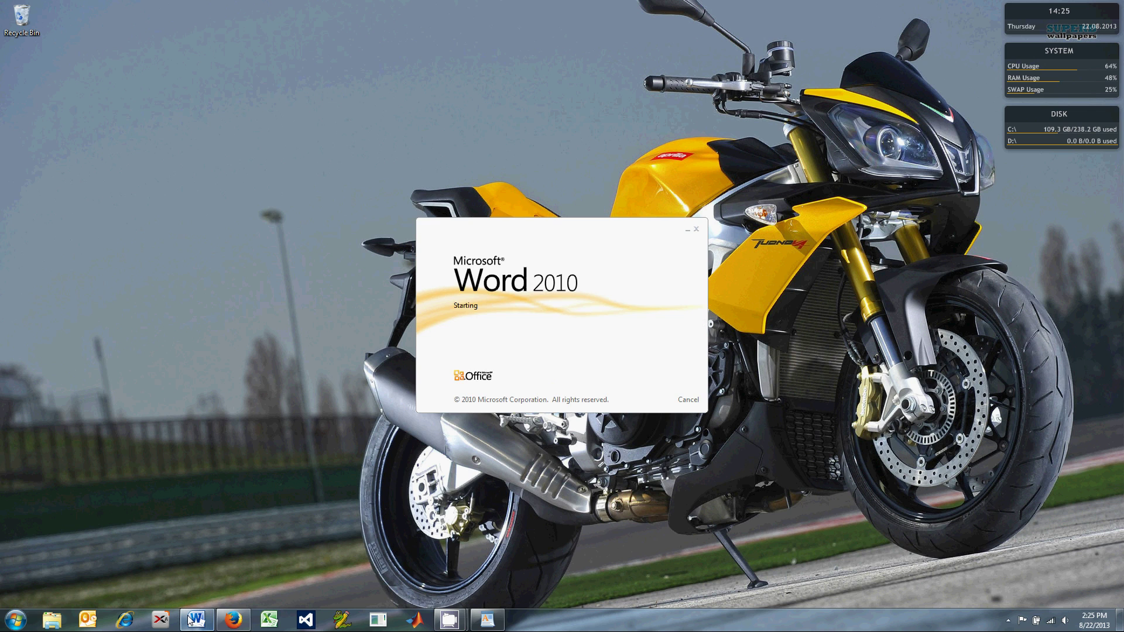
{"action": "left_click", "coordinate": [16, 20]}
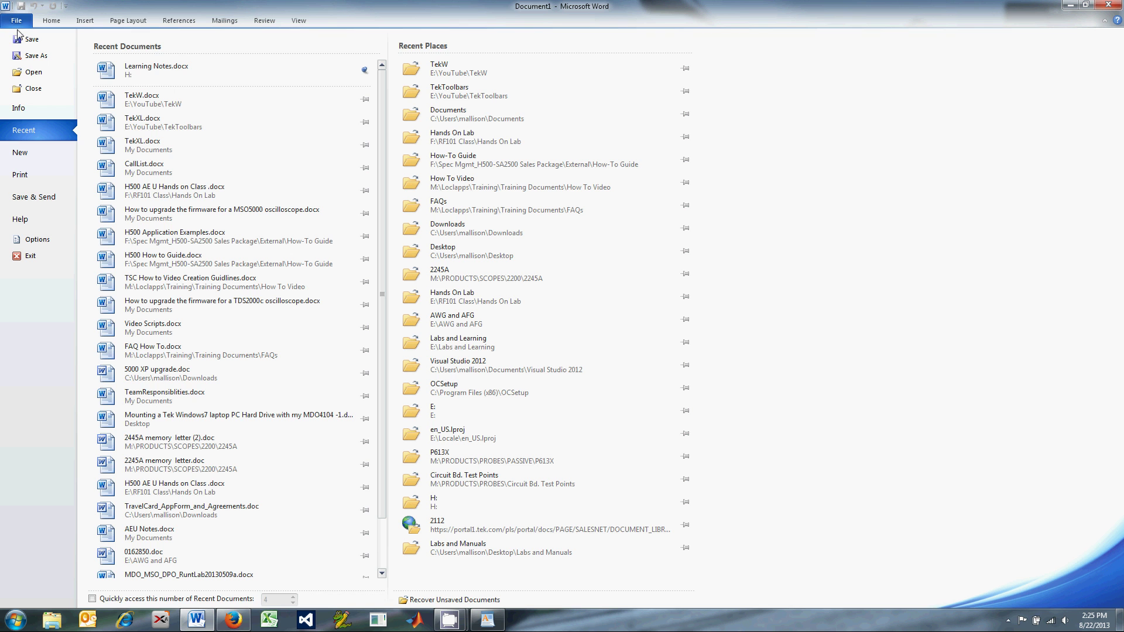
{"action": "left_click", "coordinate": [12, 240]}
{"action": "left_click", "coordinate": [71, 209]}
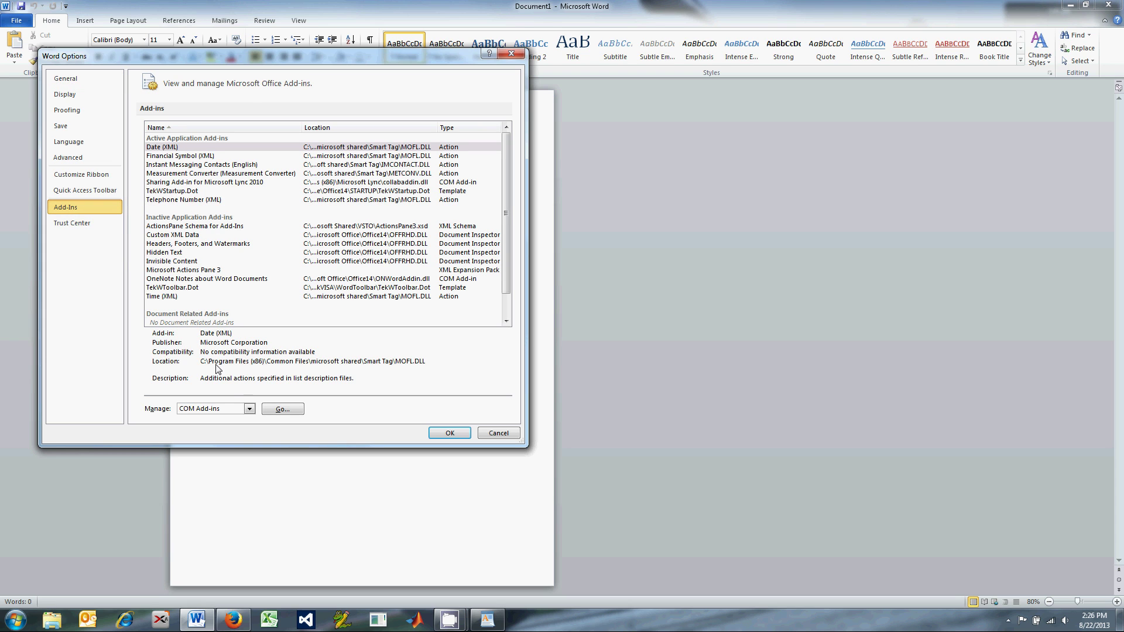
{"action": "left_click", "coordinate": [241, 403]}
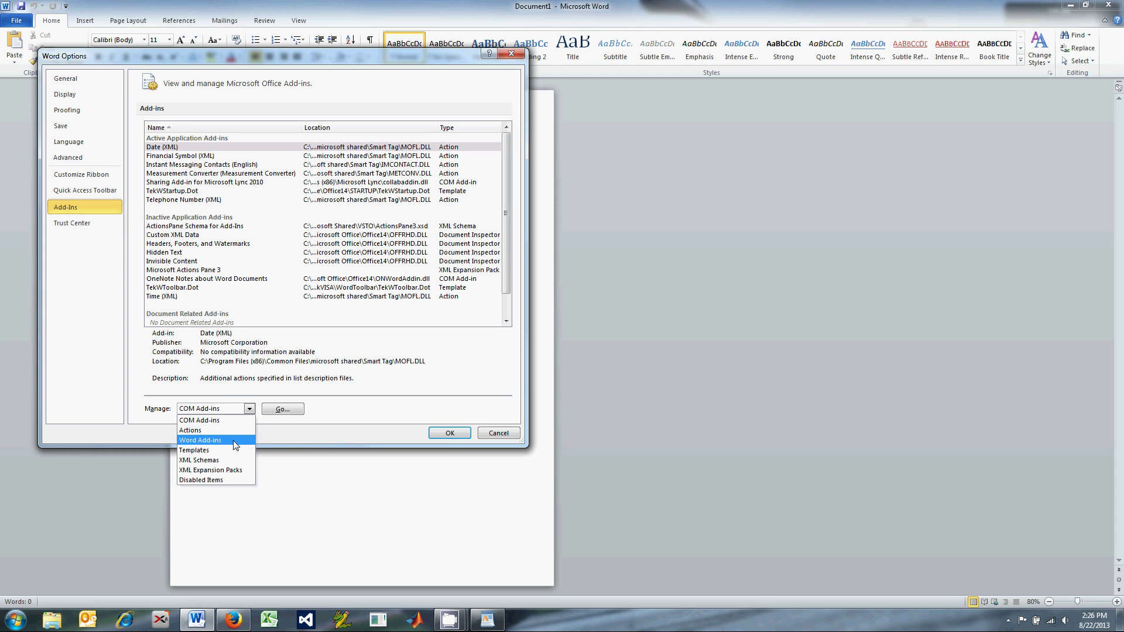
{"action": "left_click", "coordinate": [237, 438]}
{"action": "left_click", "coordinate": [277, 411]}
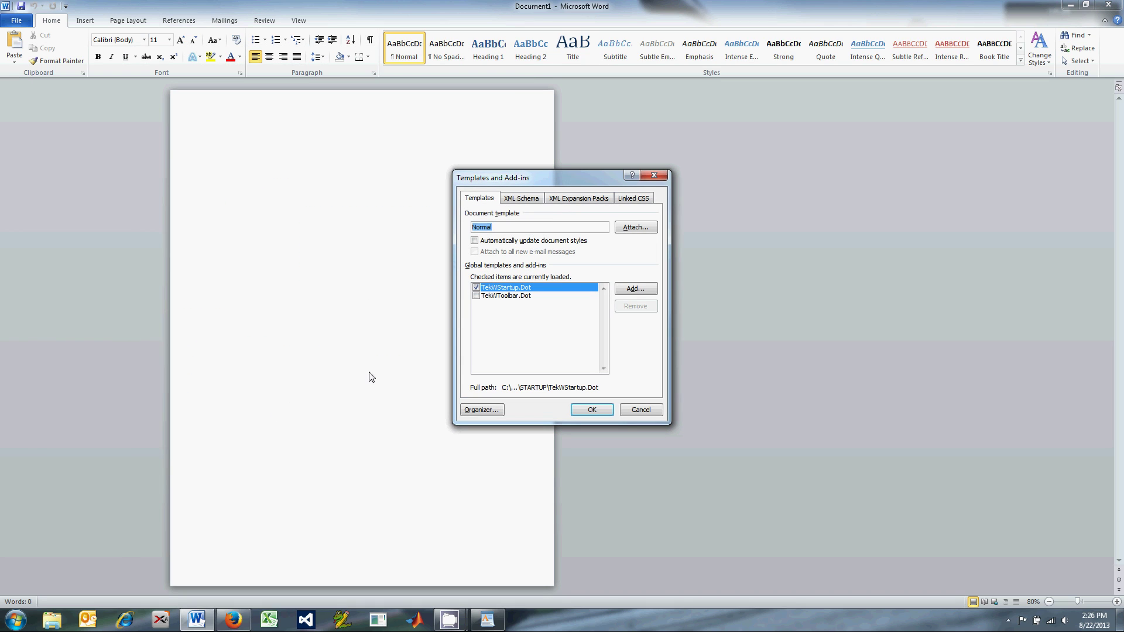
{"action": "left_click", "coordinate": [476, 296]}
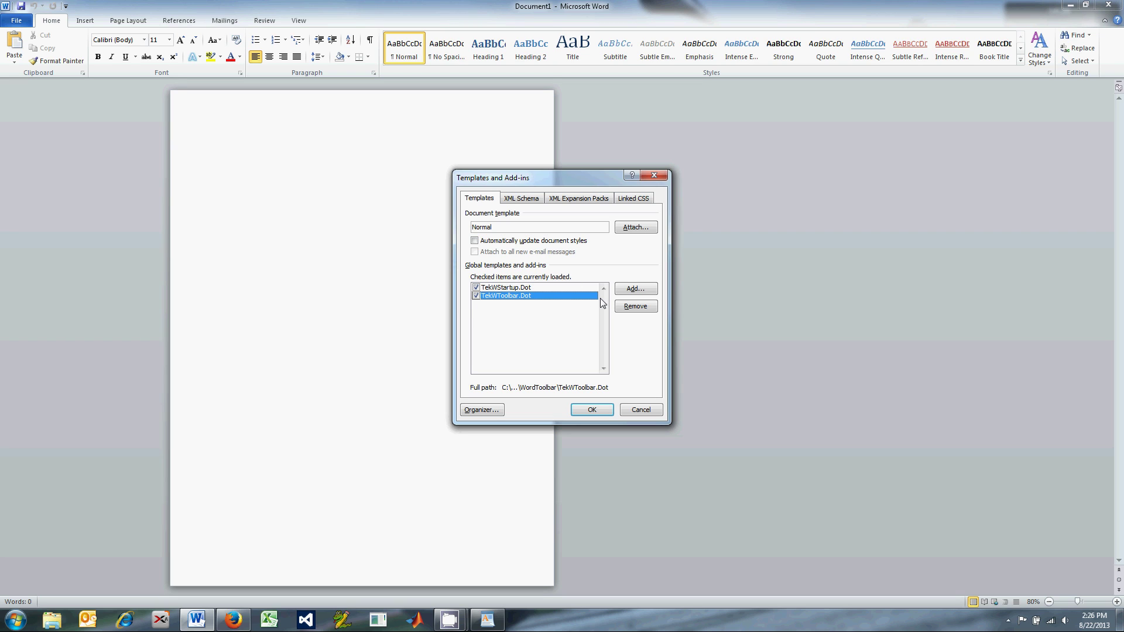
{"action": "left_click", "coordinate": [592, 410]}
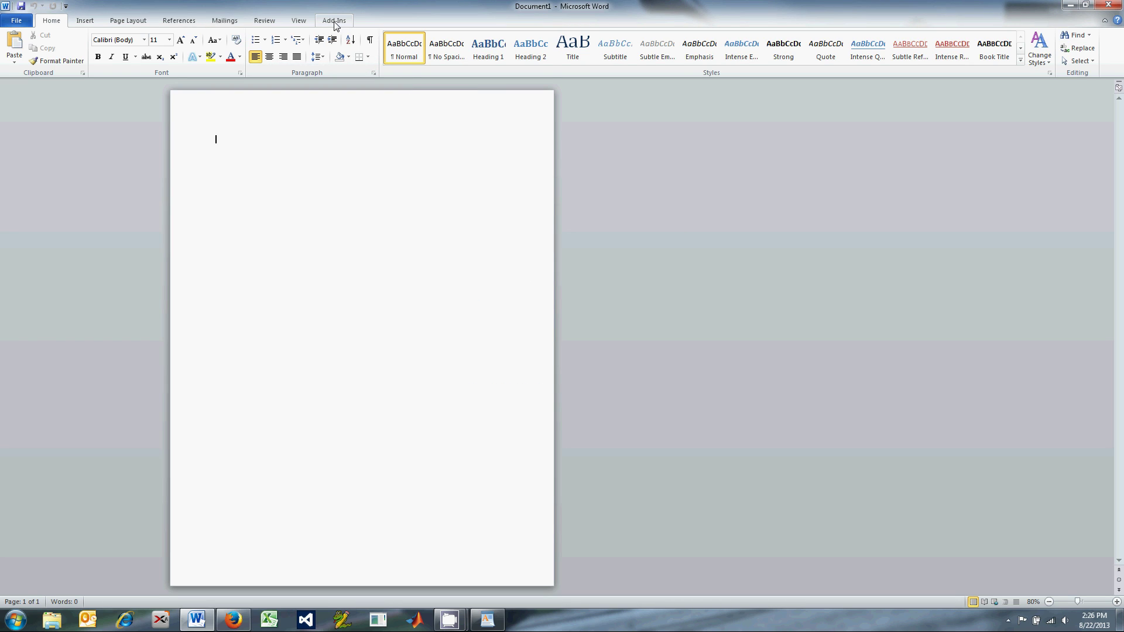
Connect the TekW toolbar to the USB oscilloscope, then view and close TekW Settings
{"action": "left_click", "coordinate": [335, 22]}
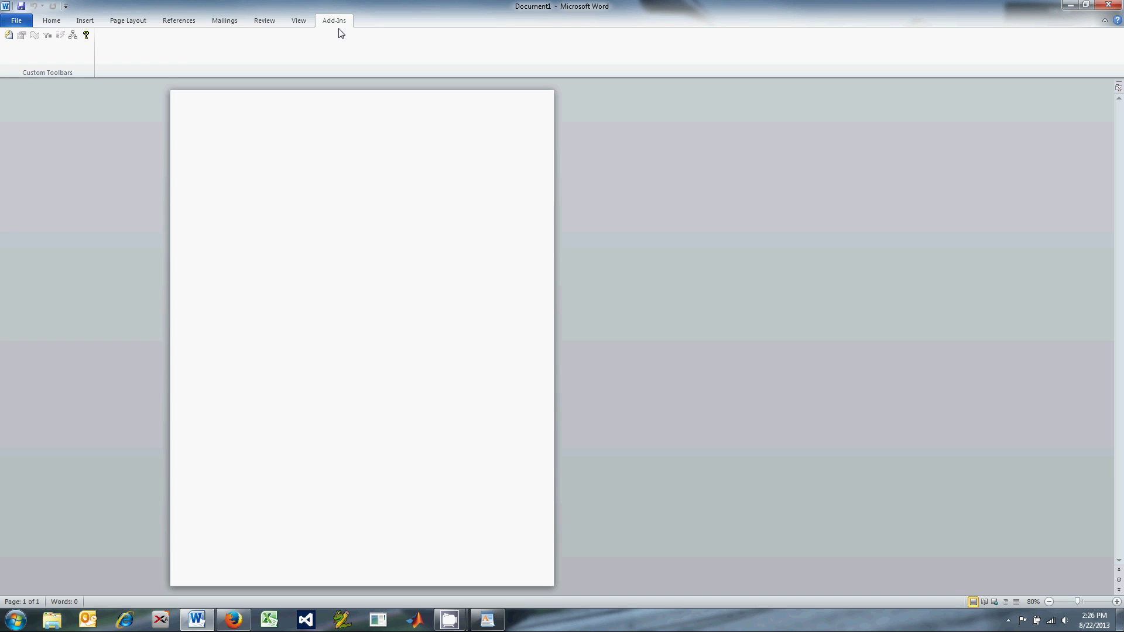
{"action": "left_click", "coordinate": [9, 36]}
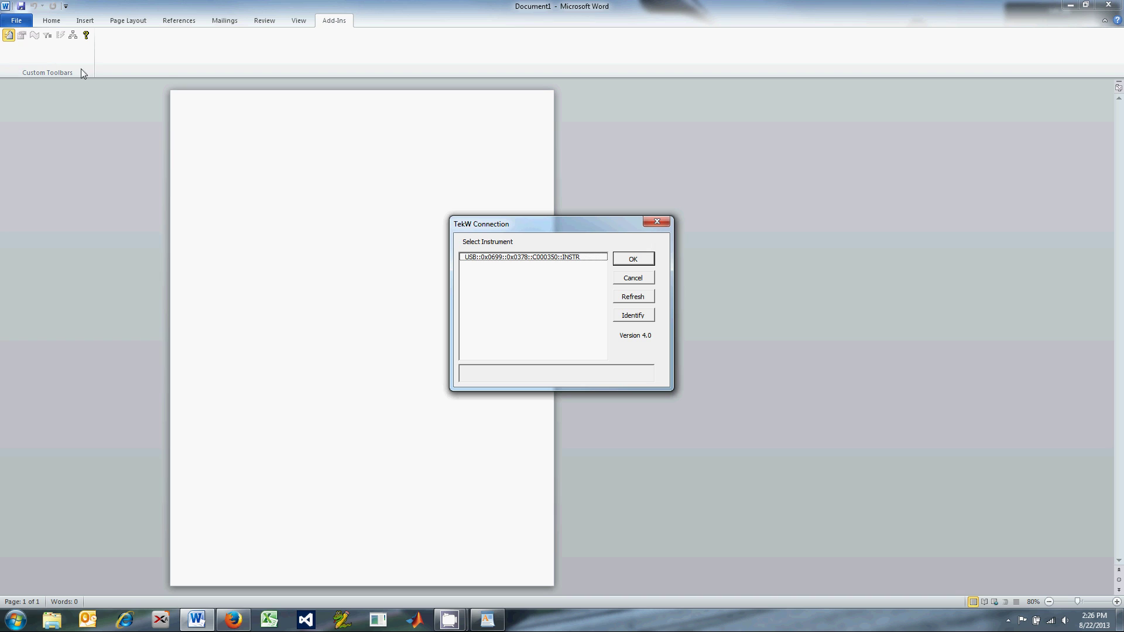
{"action": "left_click", "coordinate": [476, 258]}
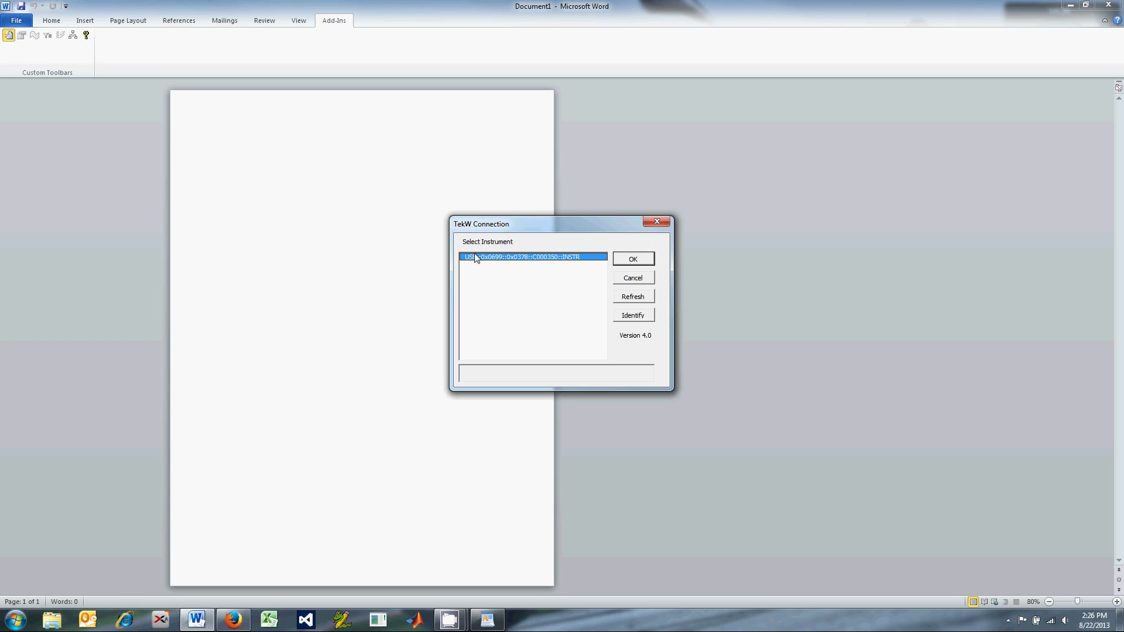
{"action": "left_click", "coordinate": [626, 258]}
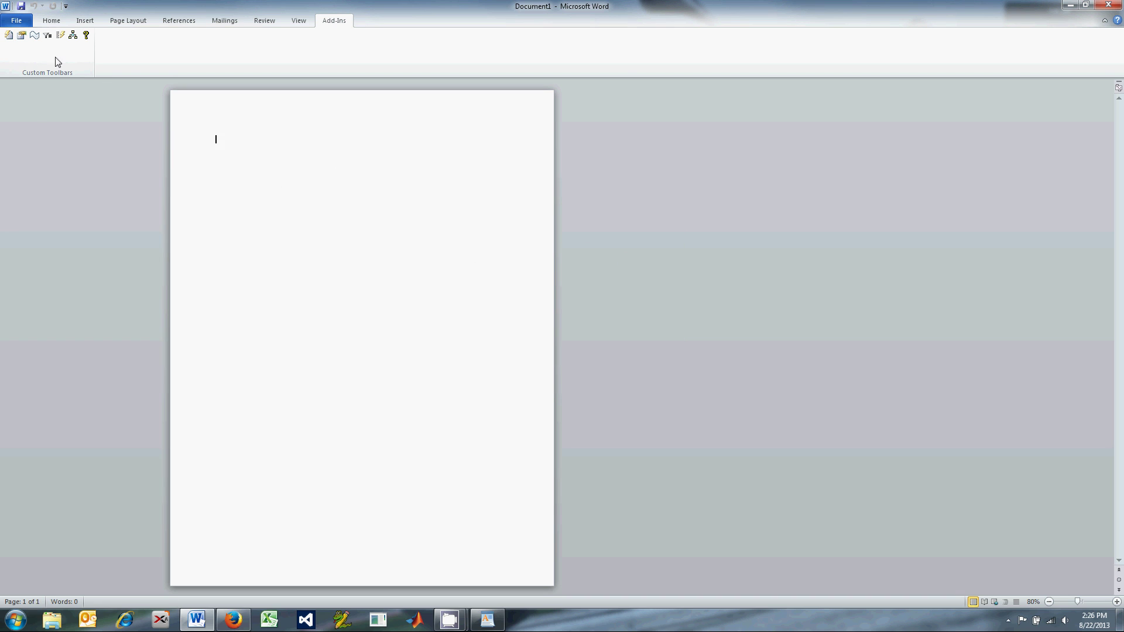
{"action": "left_click", "coordinate": [20, 36]}
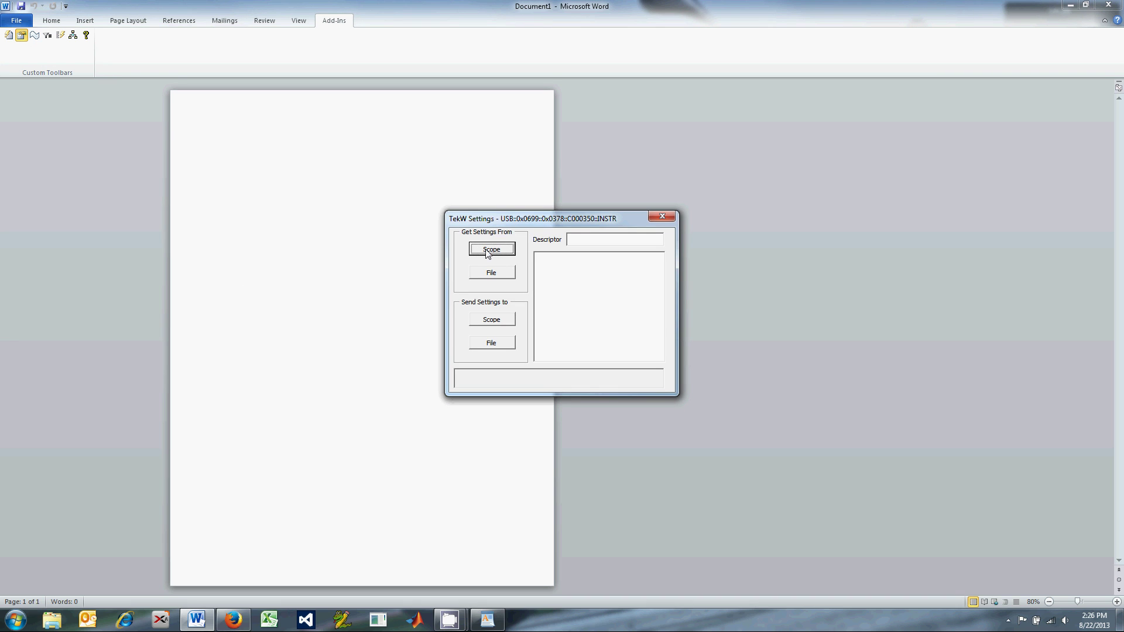
{"action": "left_click", "coordinate": [662, 216]}
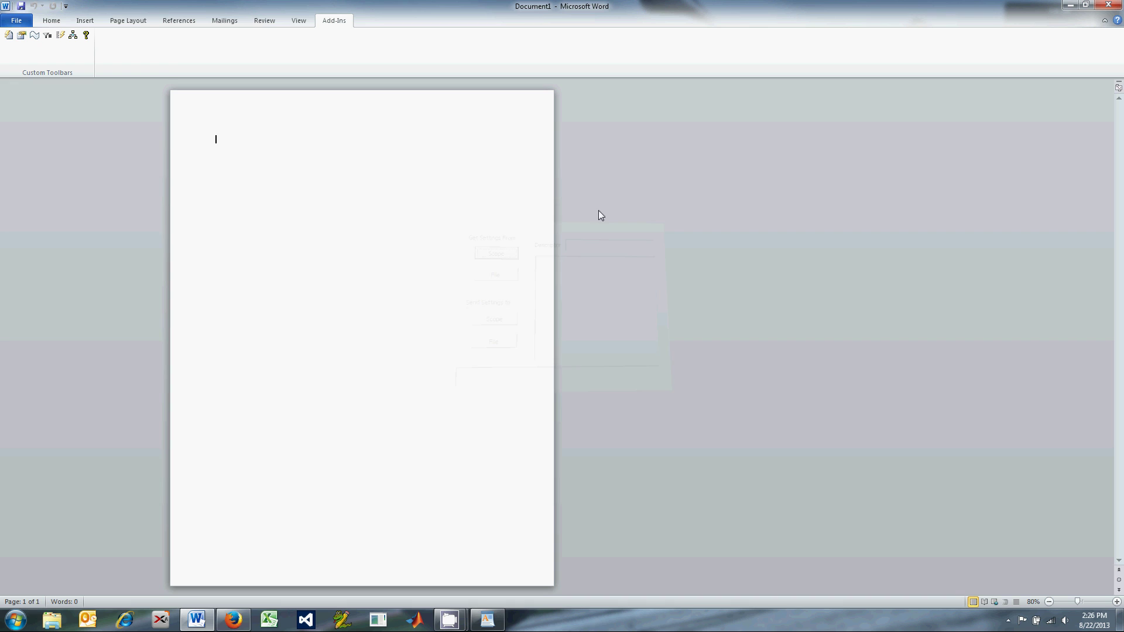
Capture the CH1 waveform into the document as a chart timestamped 08/22/13 - (02:27:14 PM)
{"action": "left_click", "coordinate": [35, 37]}
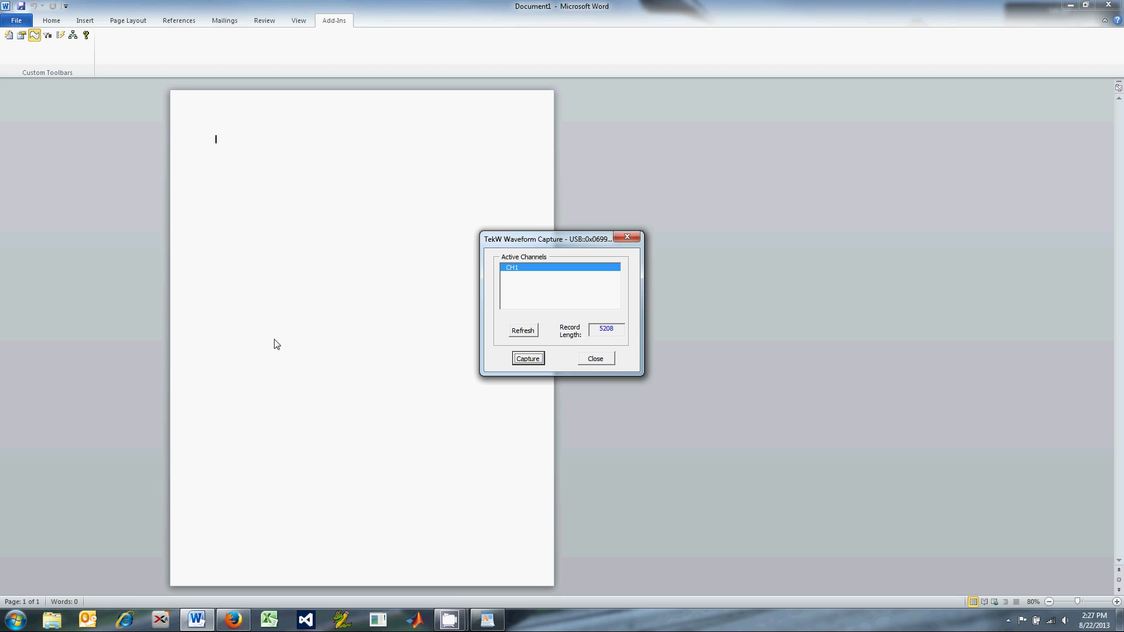
{"action": "left_click", "coordinate": [514, 270]}
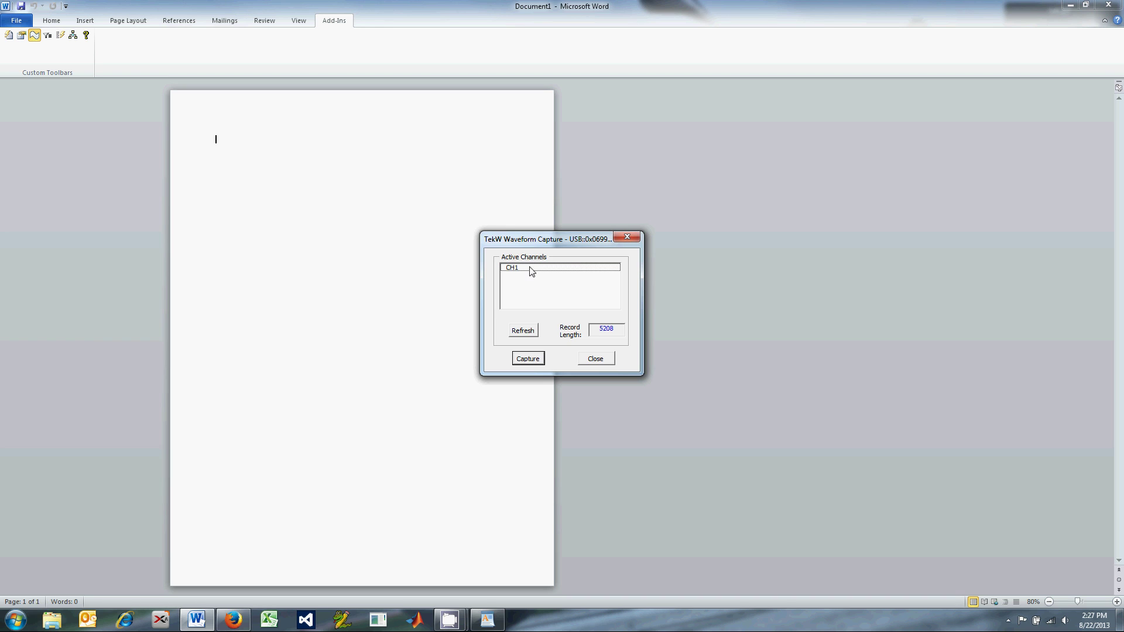
{"action": "left_click", "coordinate": [530, 268]}
{"action": "left_click", "coordinate": [526, 359]}
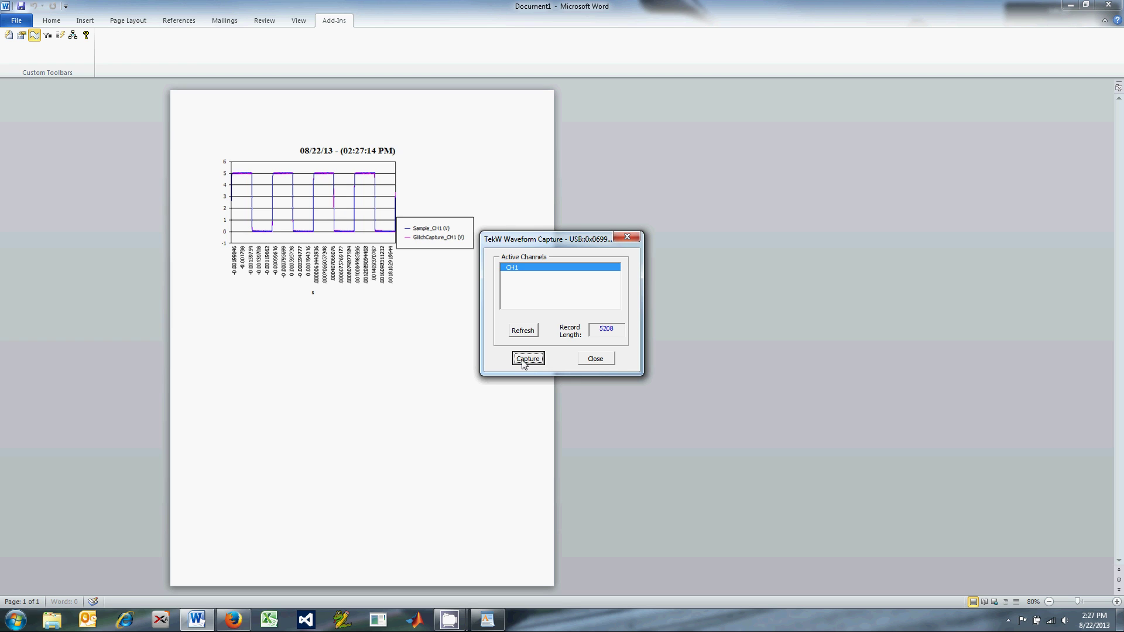
{"action": "left_click", "coordinate": [628, 237]}
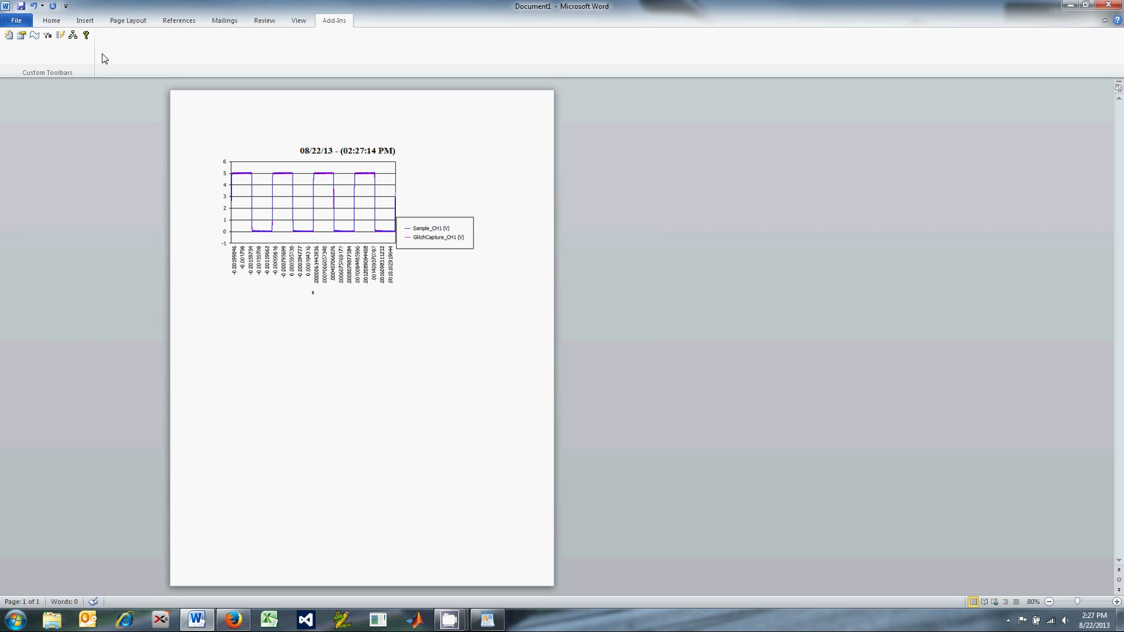
{"action": "left_click", "coordinate": [48, 36]}
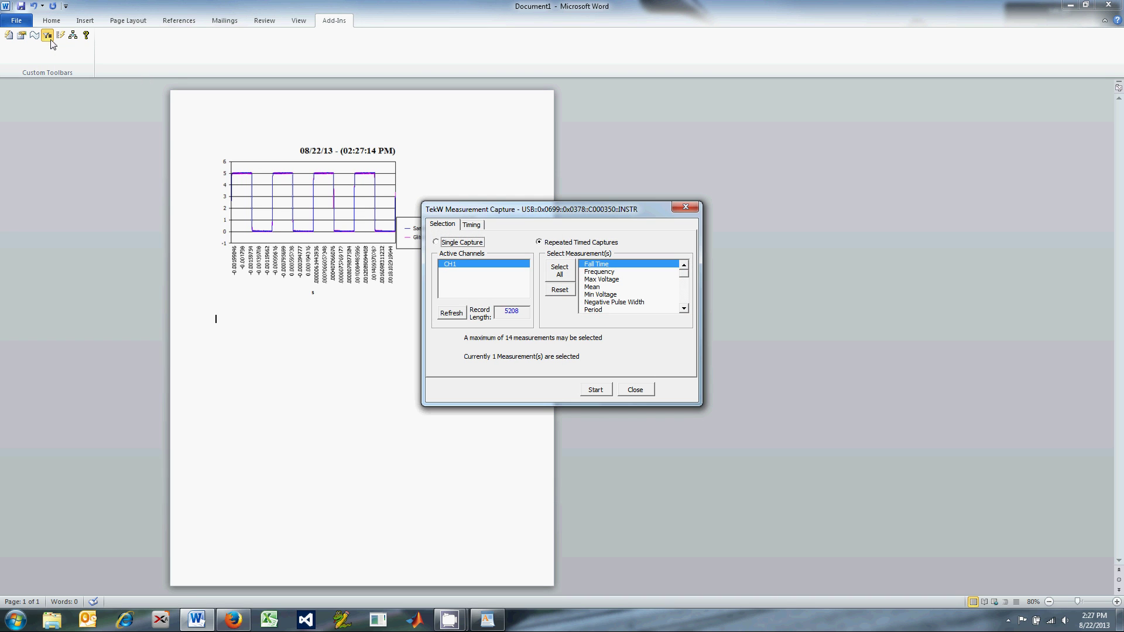
Take a single CH1 capture of Fall Time (0.0000056238) and Frequency (1000.6) into the document
{"action": "left_click", "coordinate": [476, 245]}
{"action": "left_click", "coordinate": [471, 265]}
{"action": "left_click", "coordinate": [472, 264]}
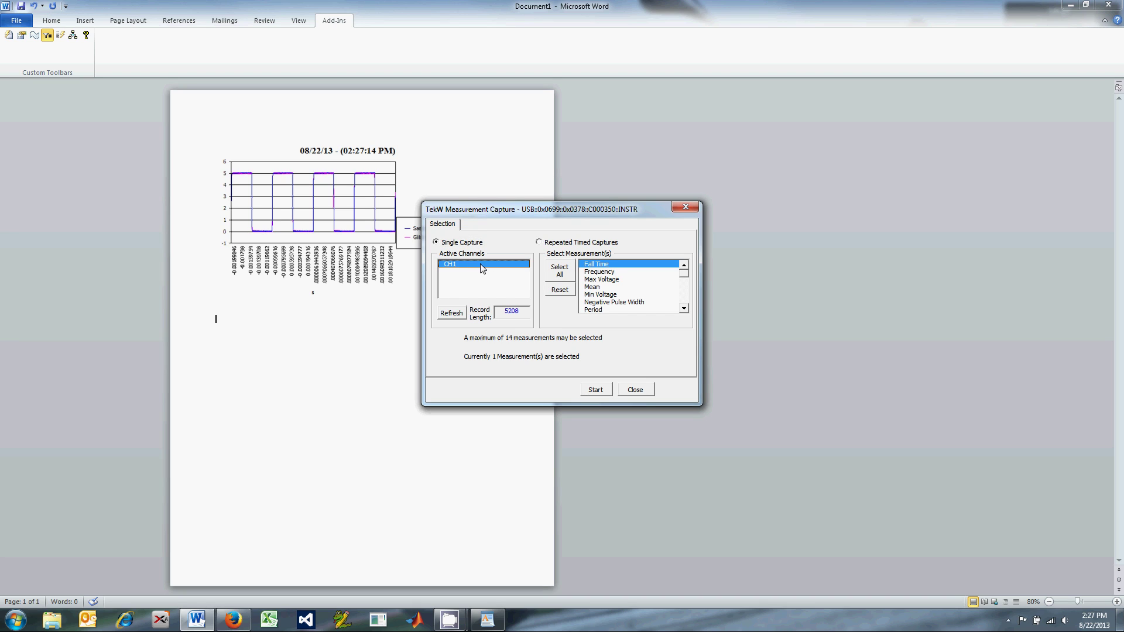
{"action": "left_click", "coordinate": [597, 271]}
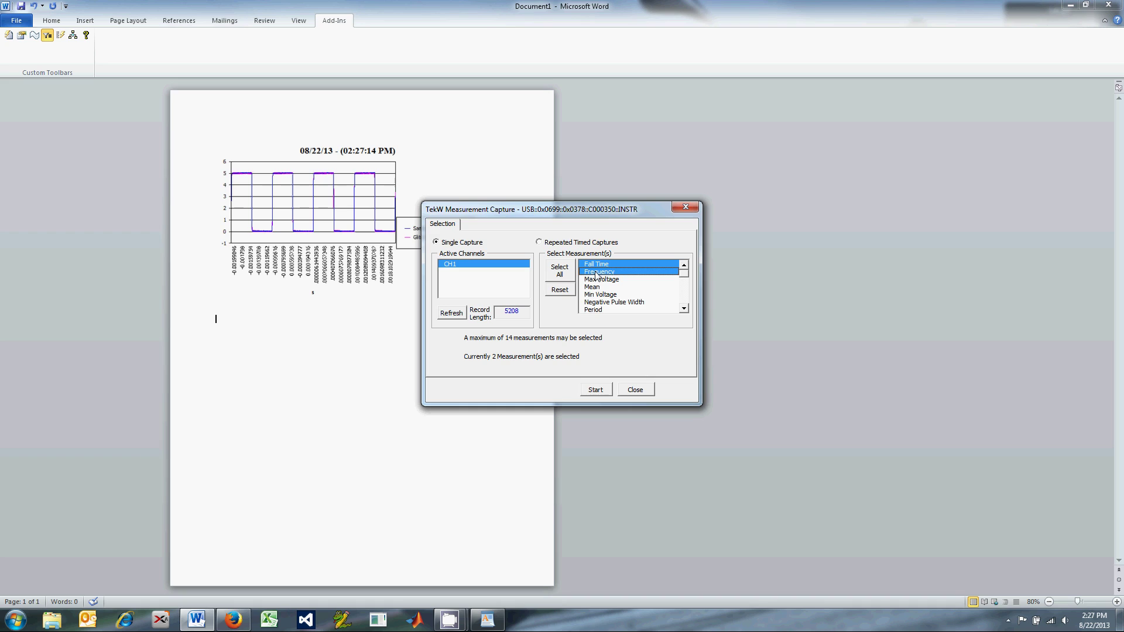
{"action": "left_click", "coordinate": [593, 390]}
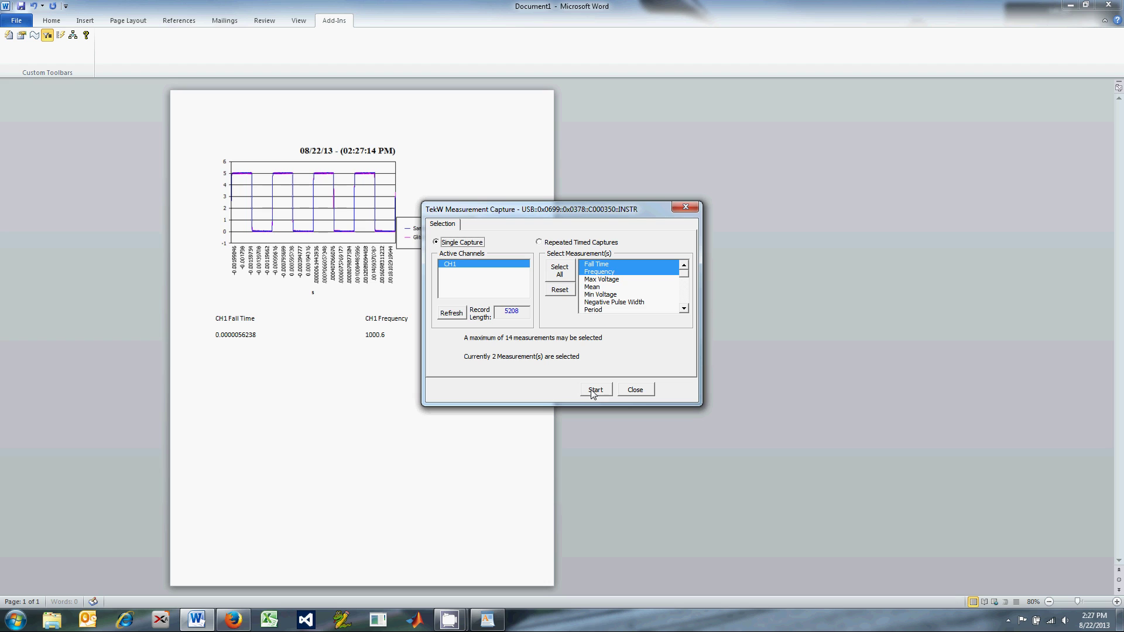
{"action": "left_click", "coordinate": [636, 390]}
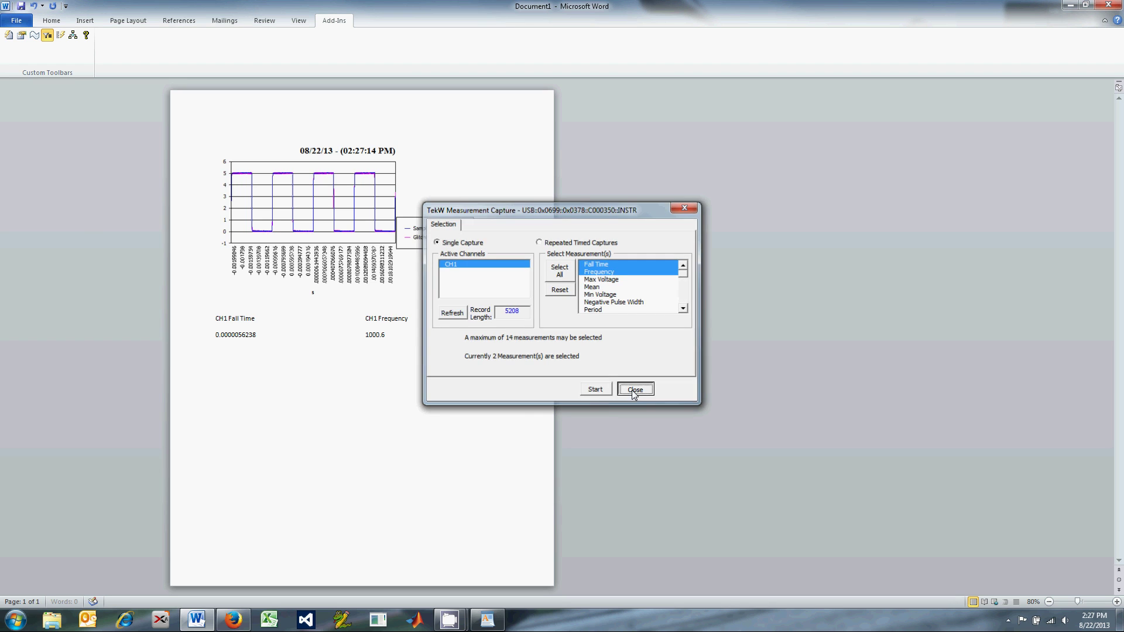
Run one triggered CH1 capture with Frequency (1000.9) and Max Voltage (5.06) measurement data
{"action": "left_click", "coordinate": [60, 36]}
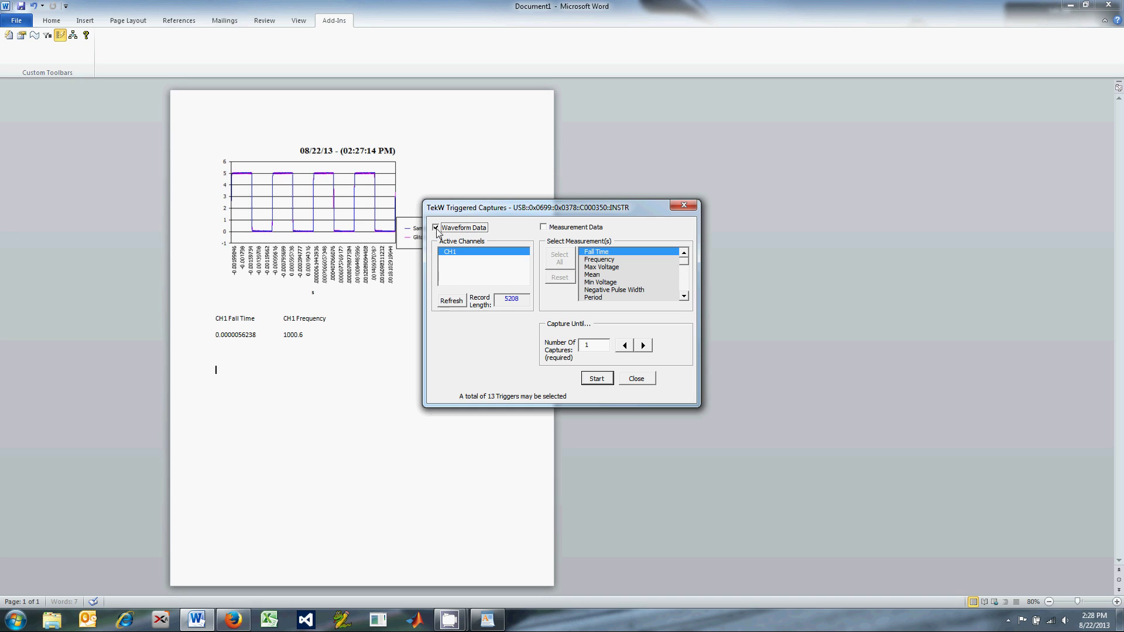
{"action": "left_click", "coordinate": [544, 228]}
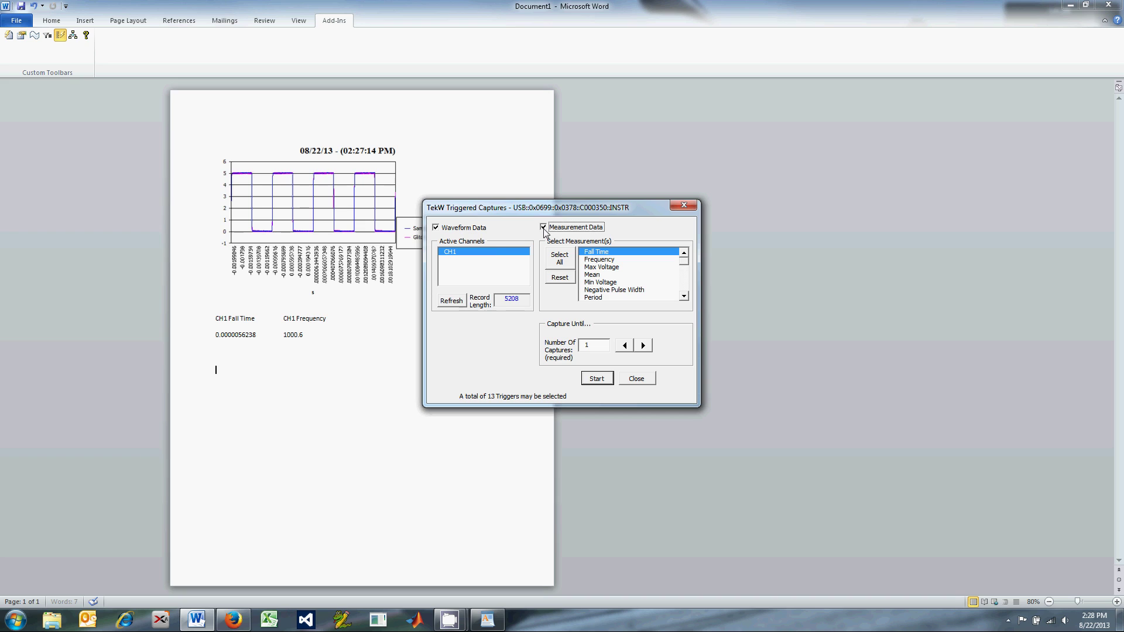
{"action": "left_click", "coordinate": [490, 258]}
{"action": "left_click", "coordinate": [491, 258]}
{"action": "left_click", "coordinate": [596, 253]}
{"action": "left_click", "coordinate": [596, 260]}
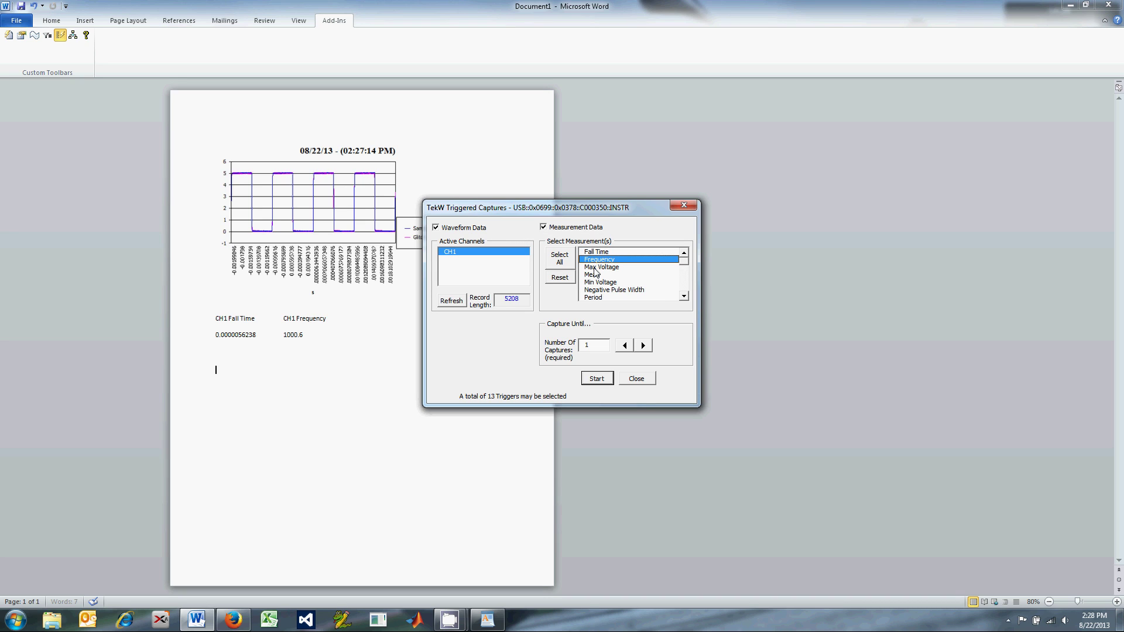
{"action": "left_click", "coordinate": [594, 267]}
{"action": "left_click", "coordinate": [642, 346]}
{"action": "left_click", "coordinate": [624, 346]}
{"action": "left_click", "coordinate": [596, 378]}
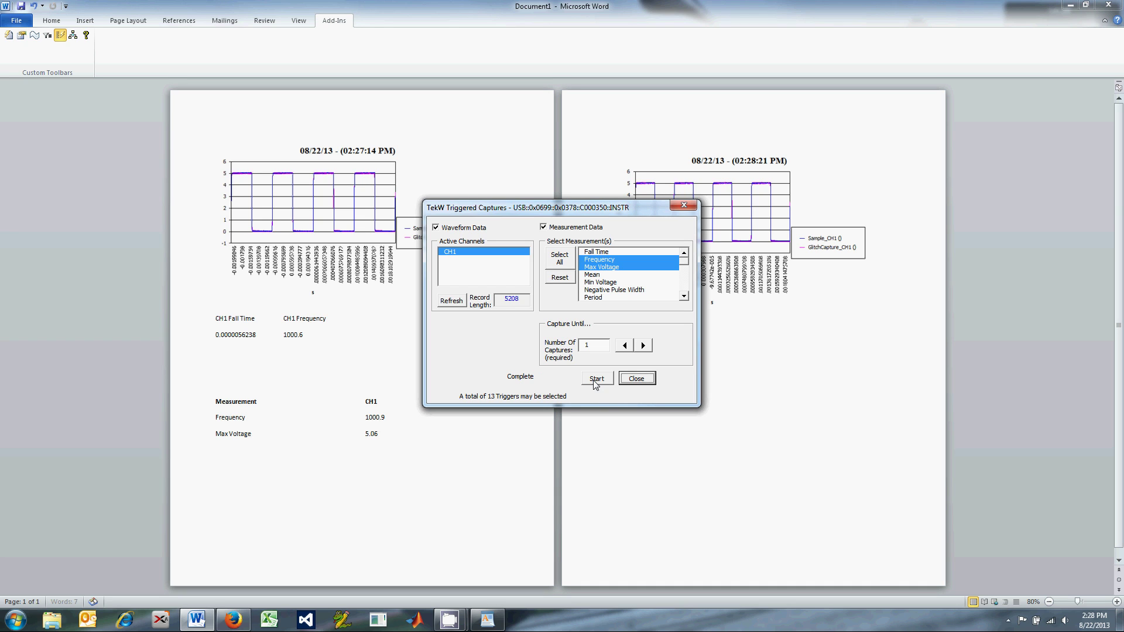
{"action": "left_click", "coordinate": [637, 379]}
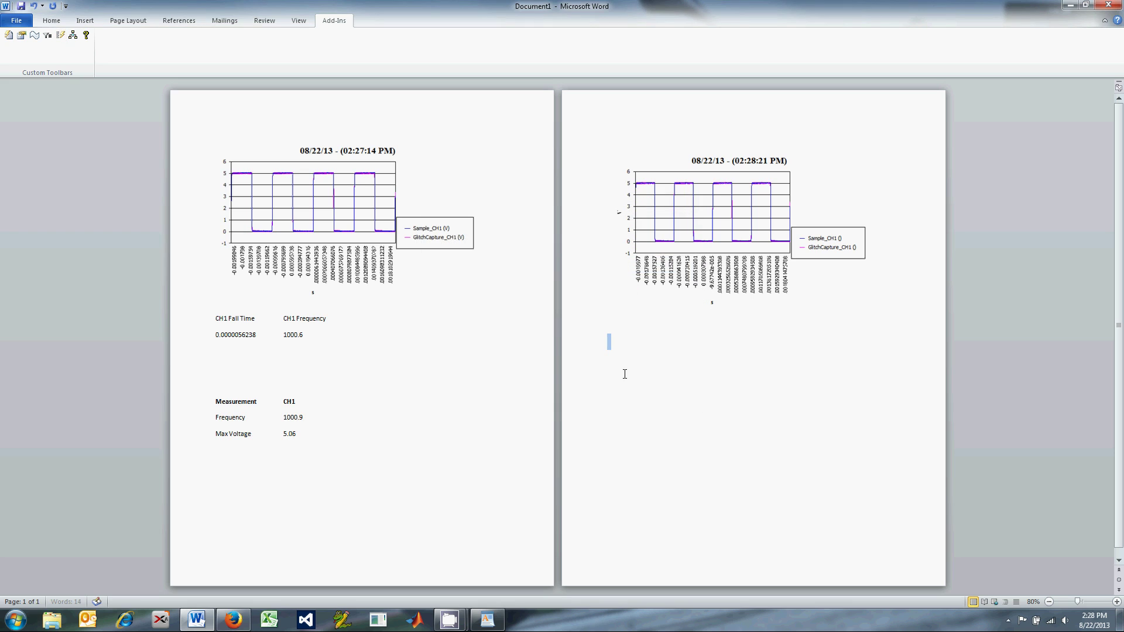
Insert the scope screen image on page 2 and open TekW help with Getting Started expanded
{"action": "left_click", "coordinate": [74, 36]}
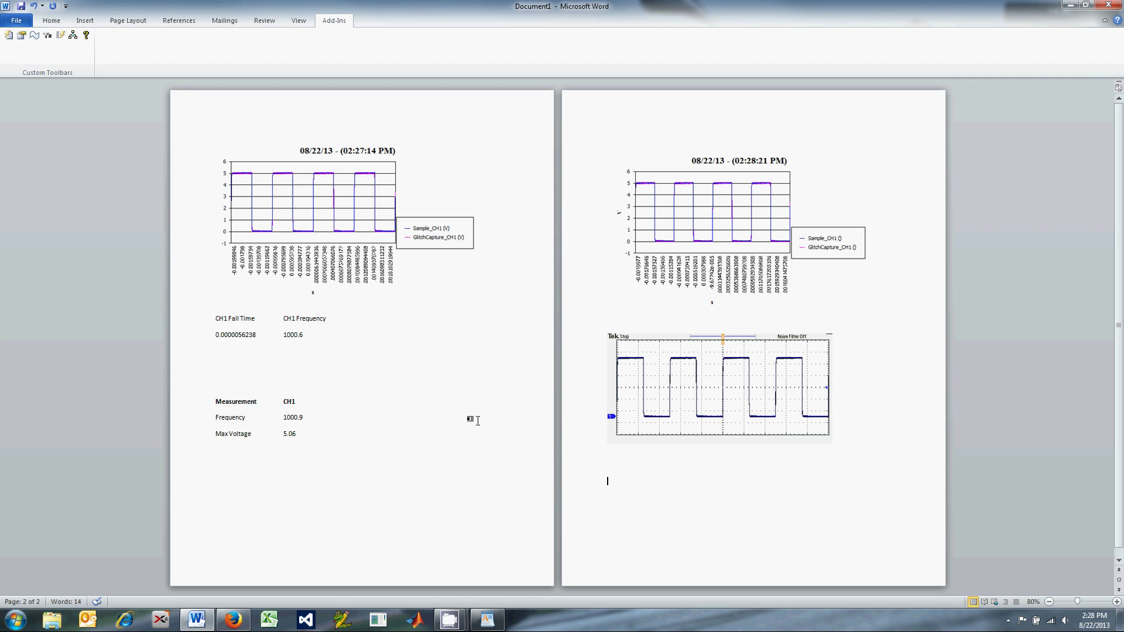
{"action": "left_click", "coordinate": [86, 36]}
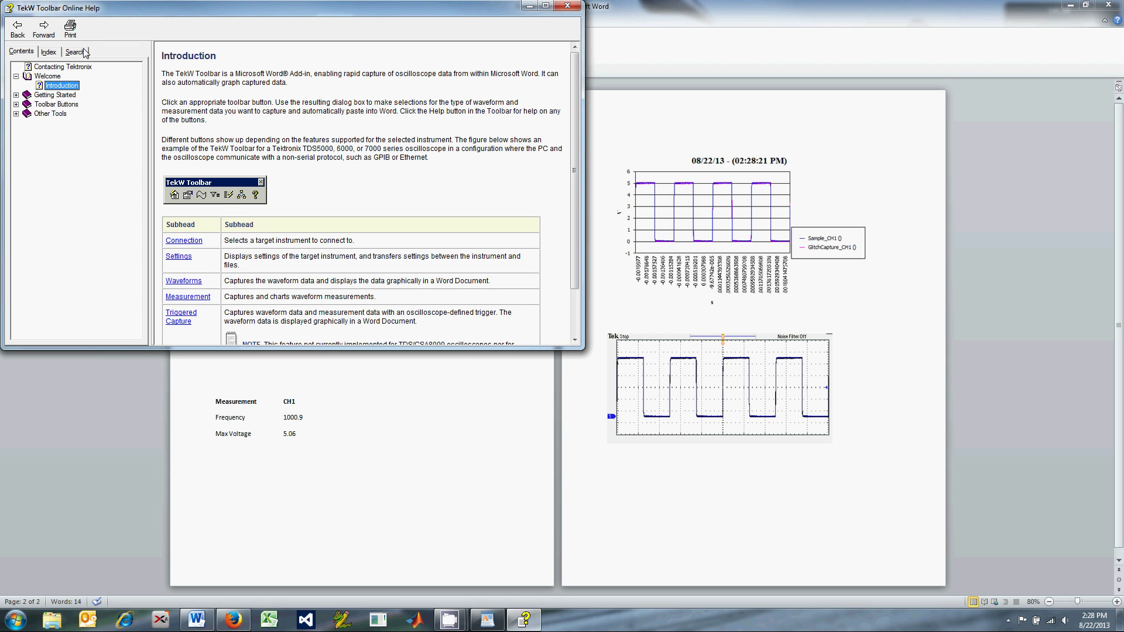
{"action": "left_click", "coordinate": [16, 95]}
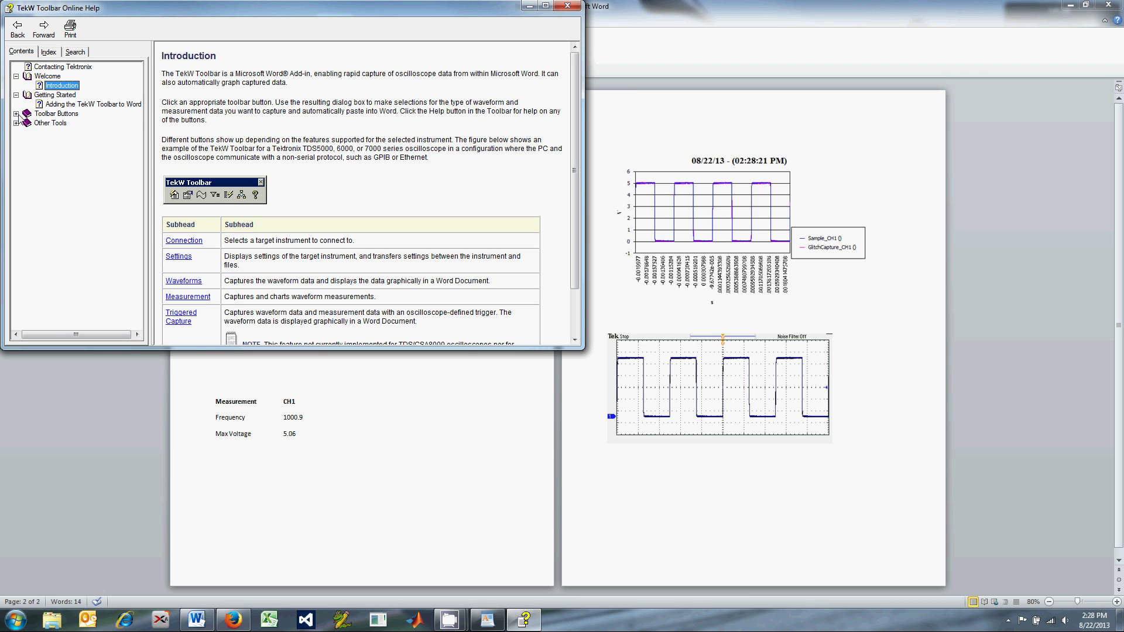